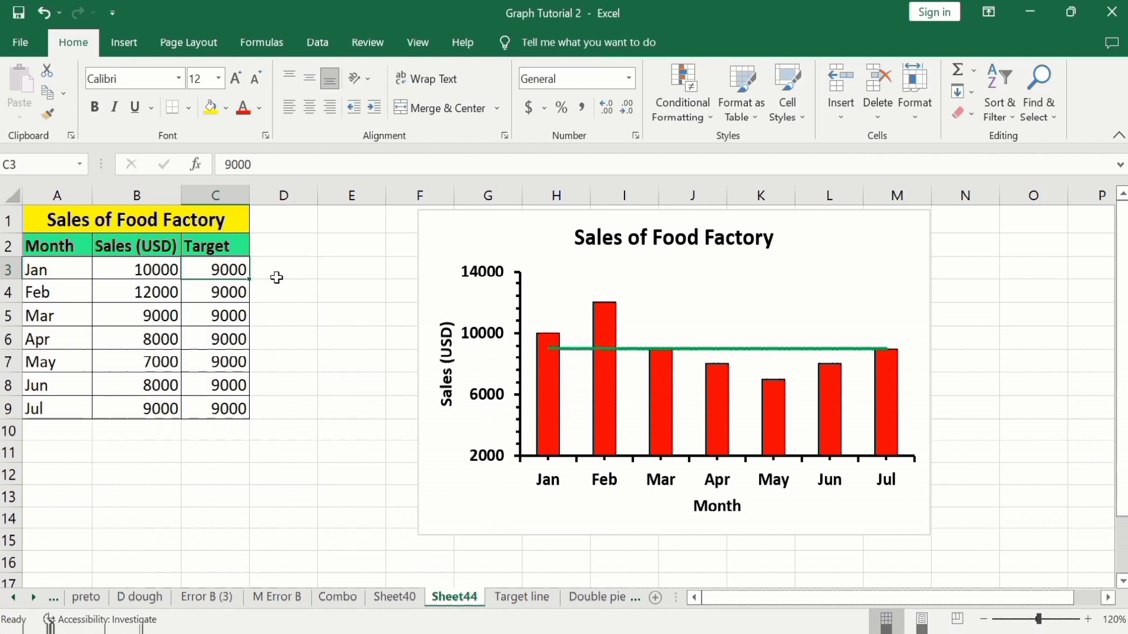
# Step: Temporarily change the C3 target from 9000 to 8000
pyautogui.doubleClick(219, 270)
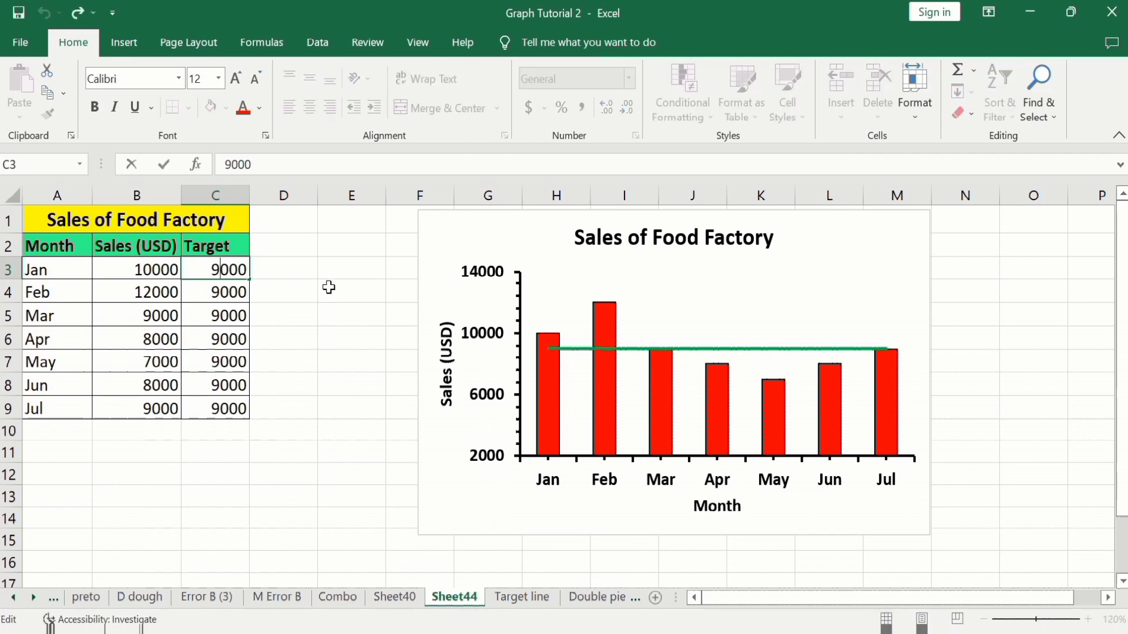
pyautogui.press('BackSpace')
pyautogui.write('8')
pyautogui.press('Return')
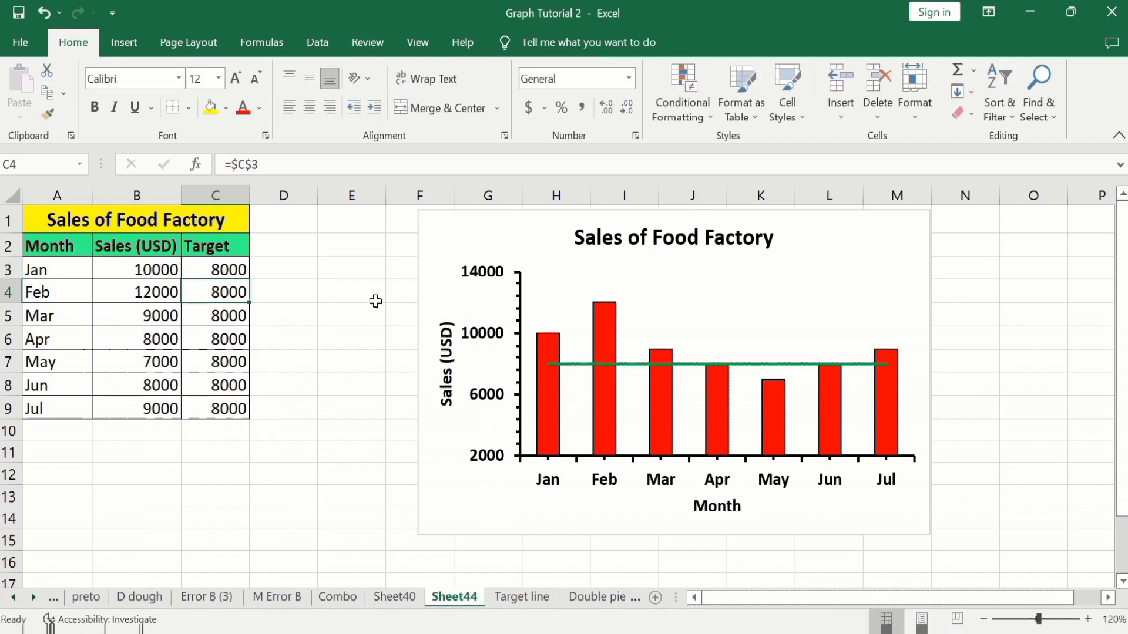
# Step: Restore the C3 target value to 9000
pyautogui.doubleClick(217, 269)
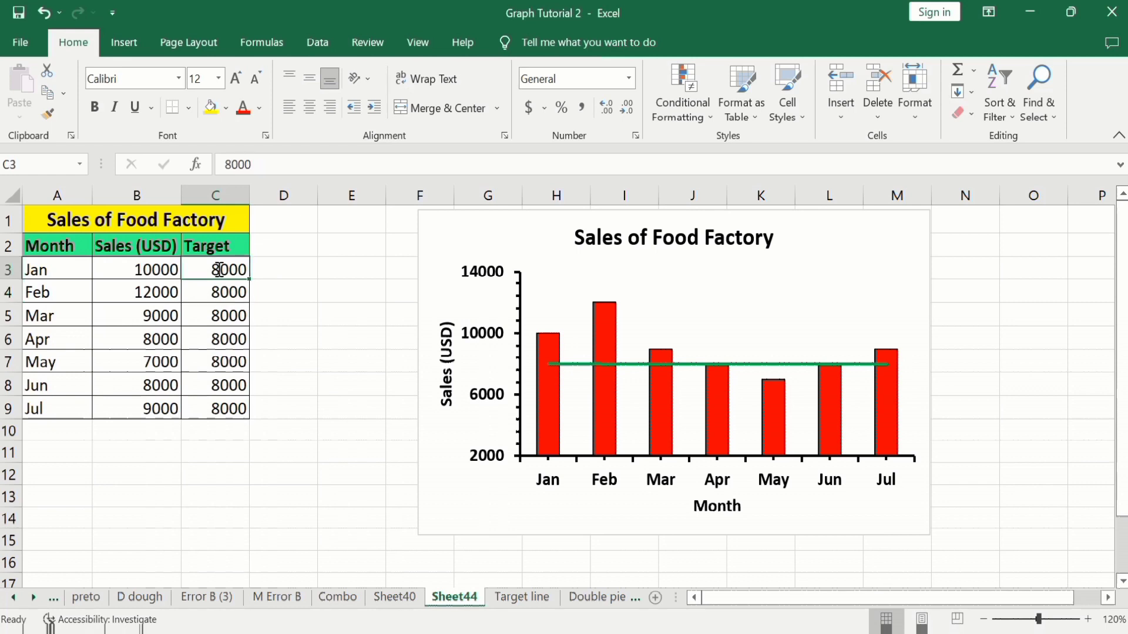
pyautogui.press('BackSpace')
pyautogui.write('0')
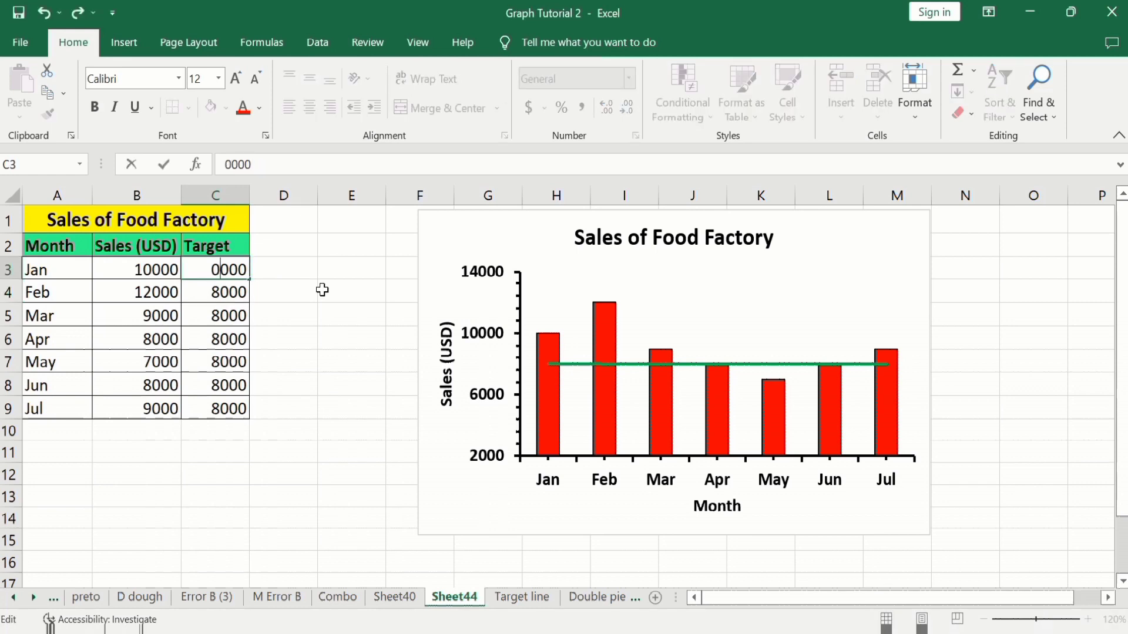
pyautogui.write('9')
pyautogui.press('Return')
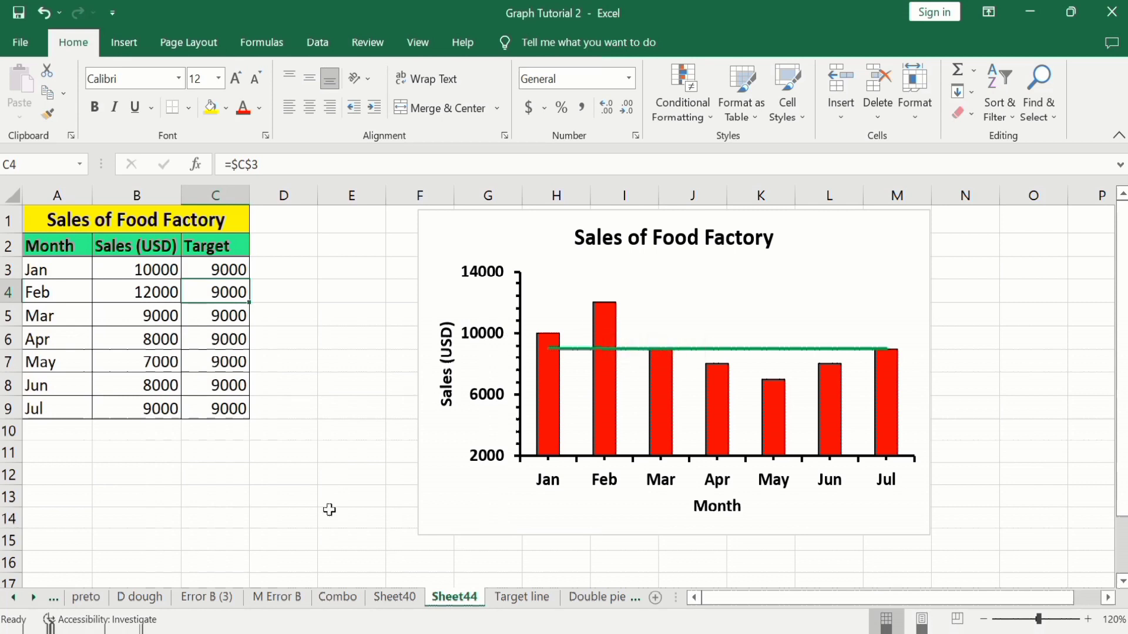
# Step: On Sheet40, enter the header 'Target' in cell C2
pyautogui.click(387, 602)
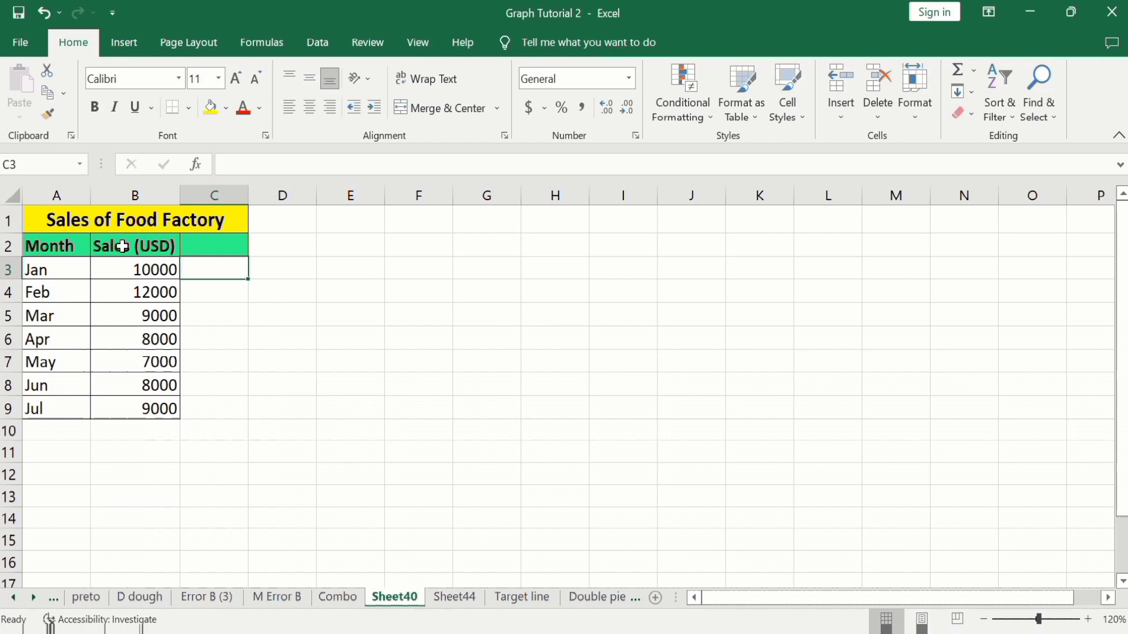
pyautogui.click(207, 245)
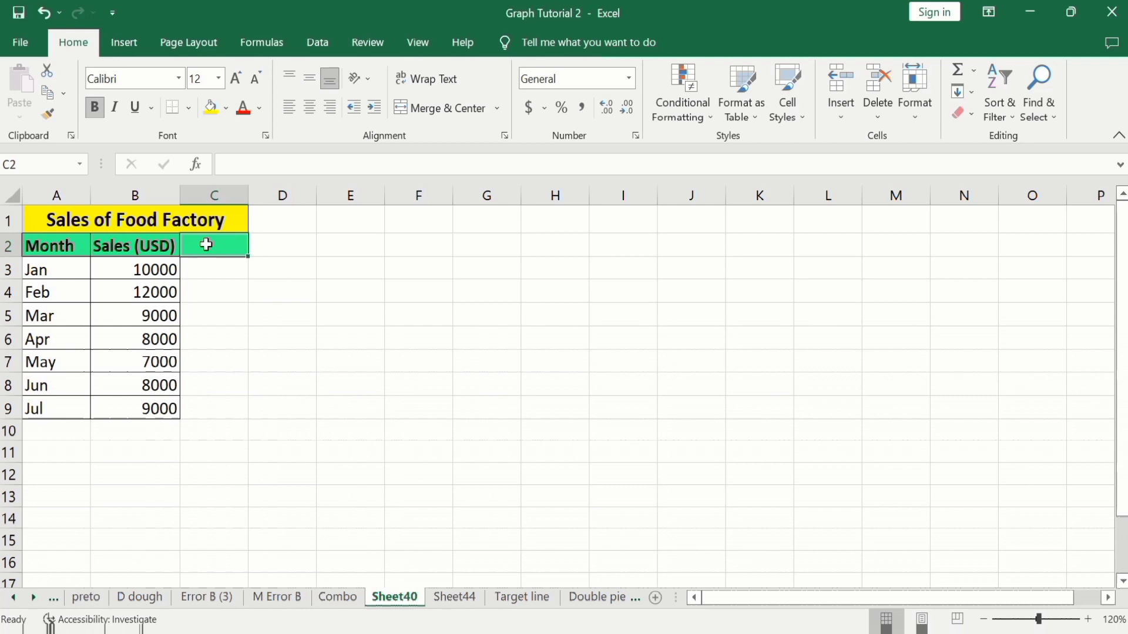
pyautogui.write('Tag')
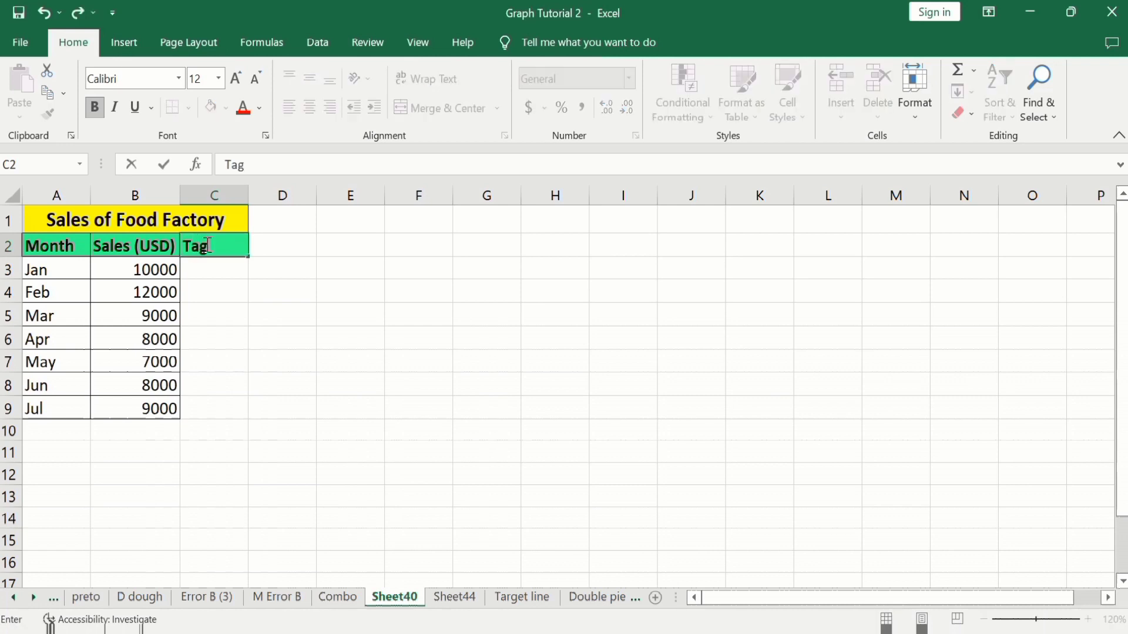
pyautogui.press('BackSpace')
pyautogui.write('rget')
# Step: Enter 9000 as January's target in C3
pyautogui.click(213, 271)
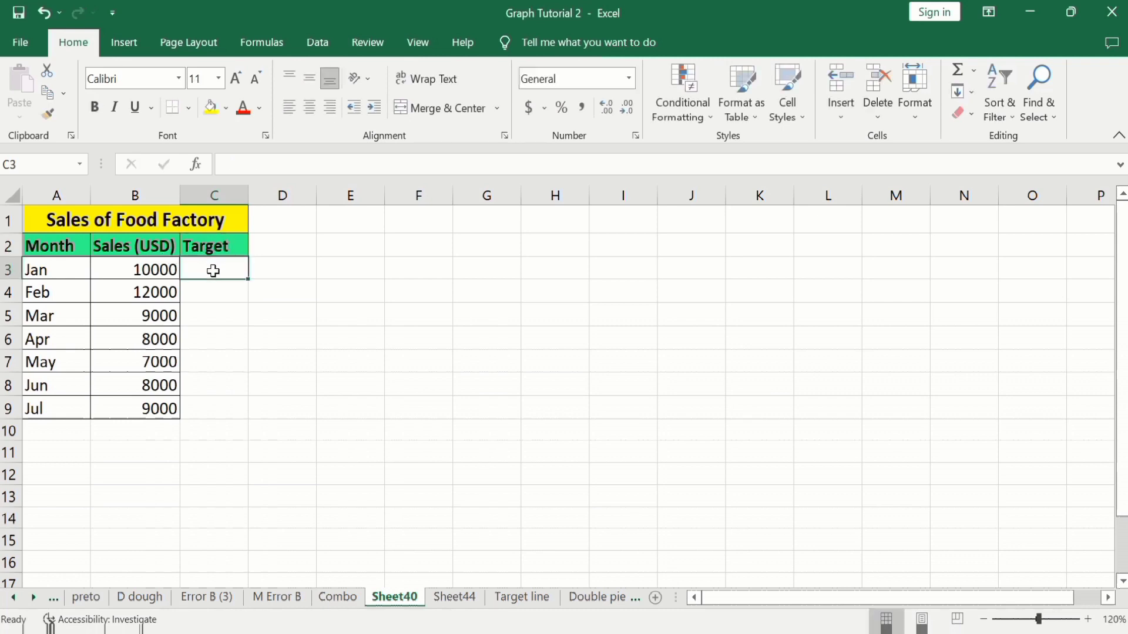
pyautogui.write('900')
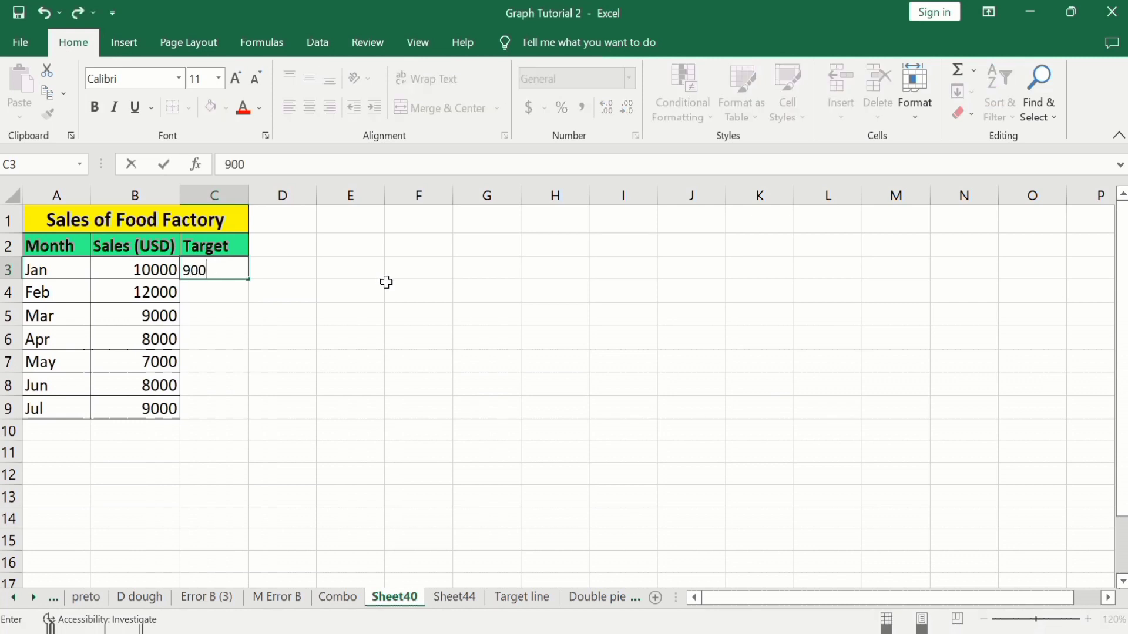
pyautogui.write('0')
pyautogui.click(216, 292)
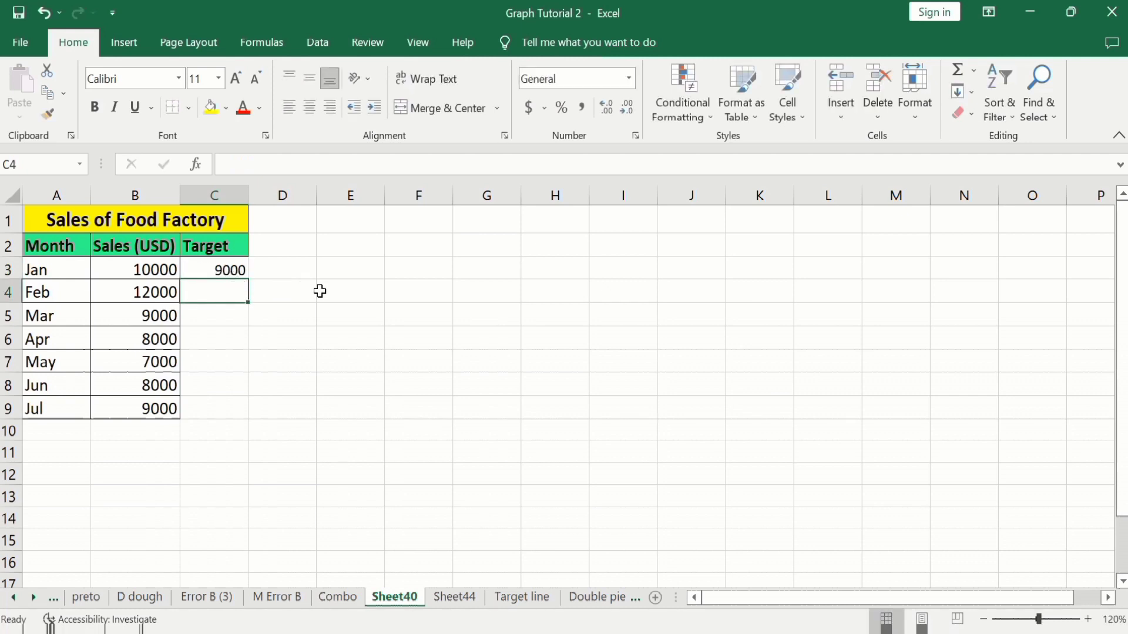
# Step: Fill C4:C9 with the absolute reference =$C$3
pyautogui.write('=')
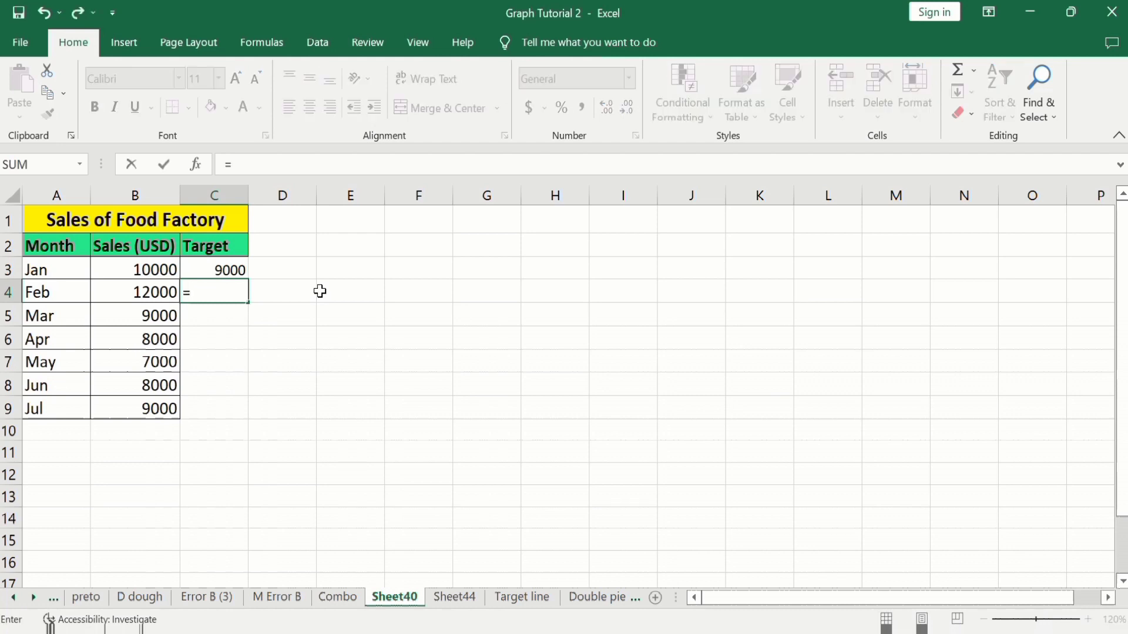
pyautogui.click(232, 270)
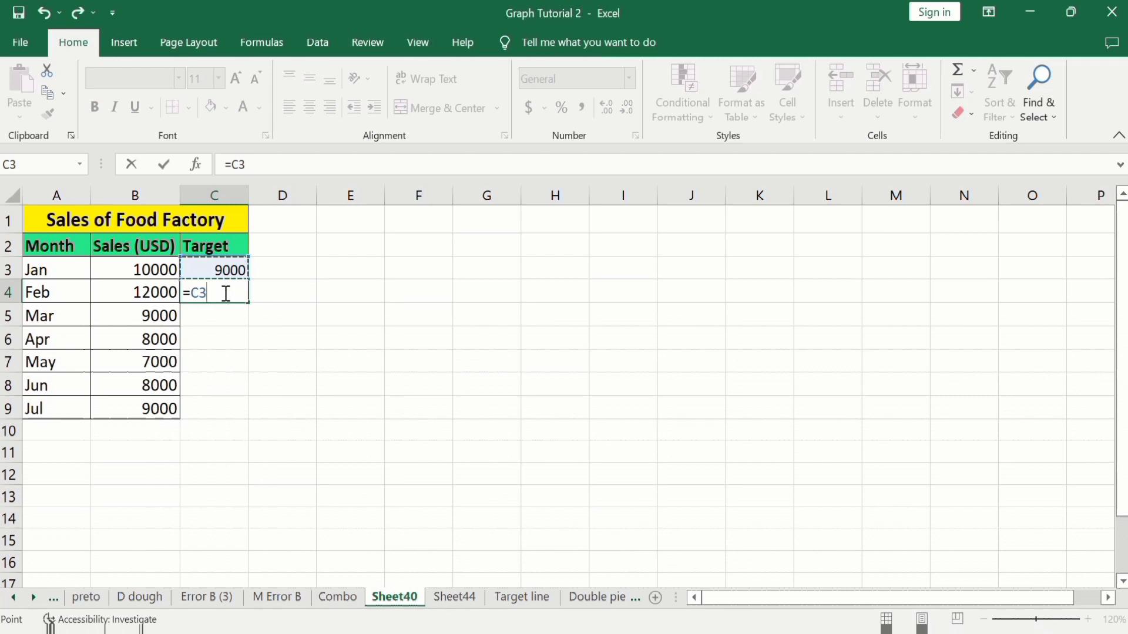
pyautogui.press('F4')
pyautogui.press('Return')
pyautogui.click(235, 293)
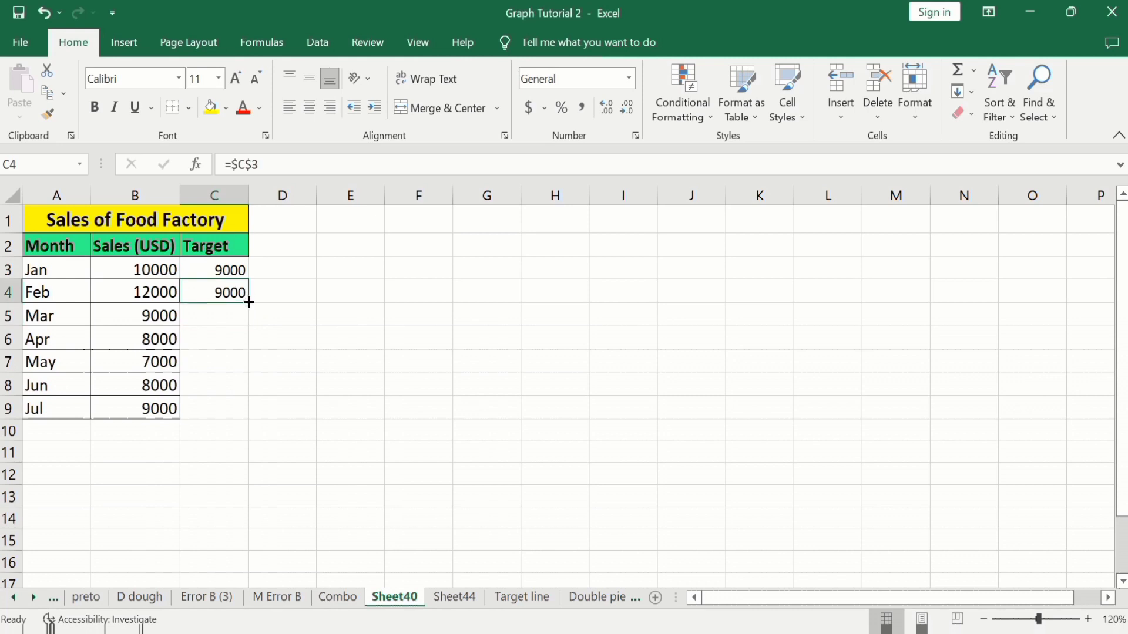
pyautogui.moveTo(248, 304); pyautogui.dragTo(240, 418)
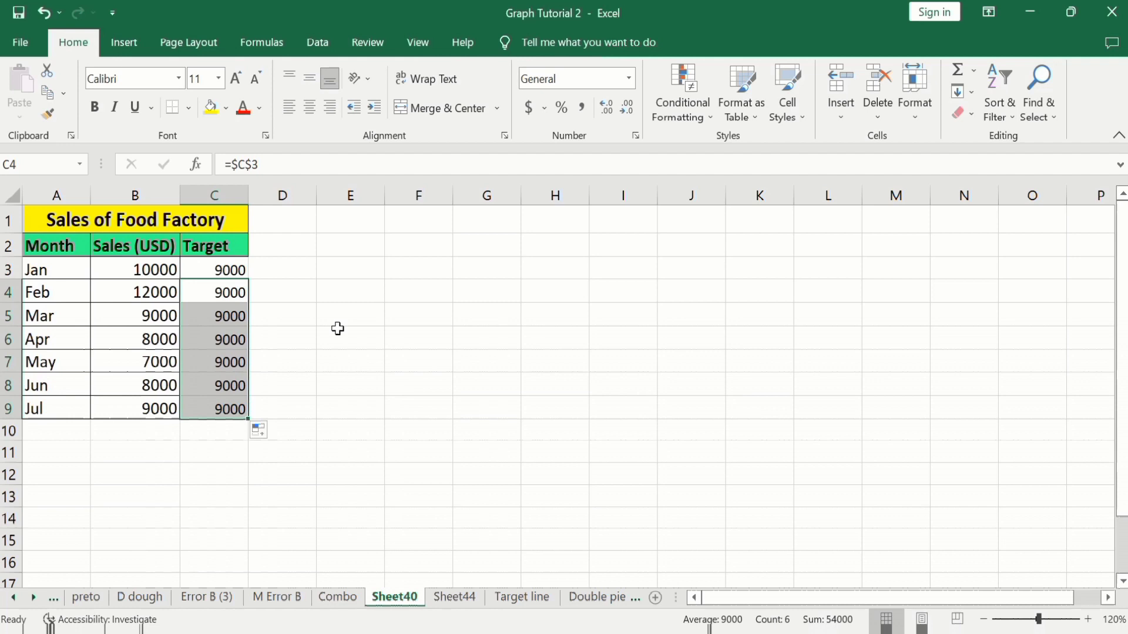
# Step: Insert a Clustered Column - Line combo chart from A3:C9
pyautogui.click(323, 338)
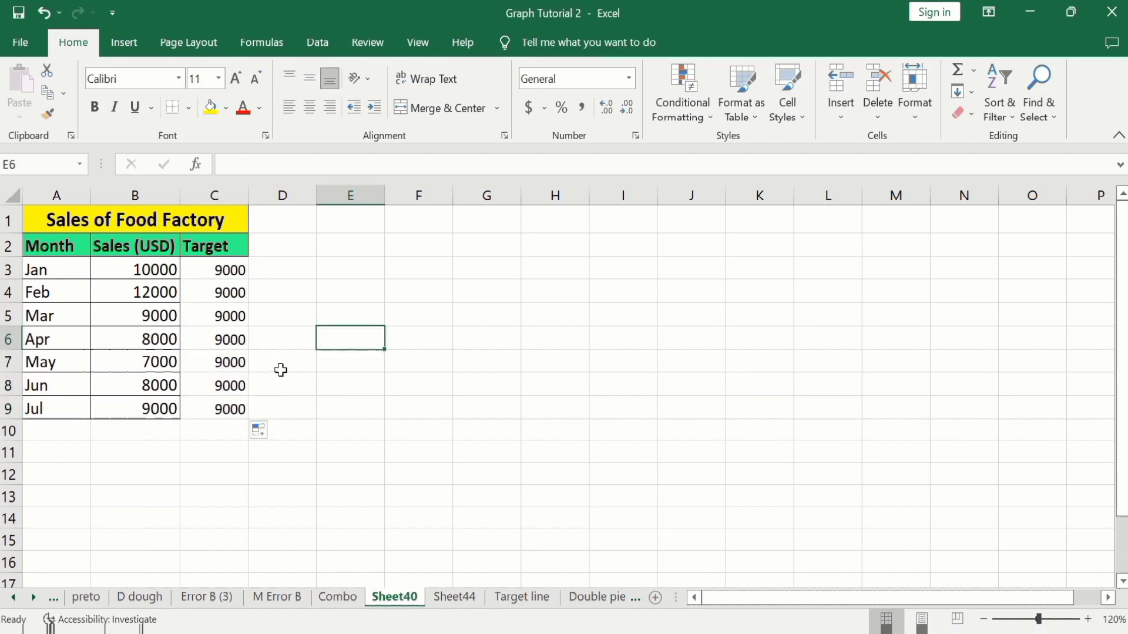
pyautogui.click(235, 410)
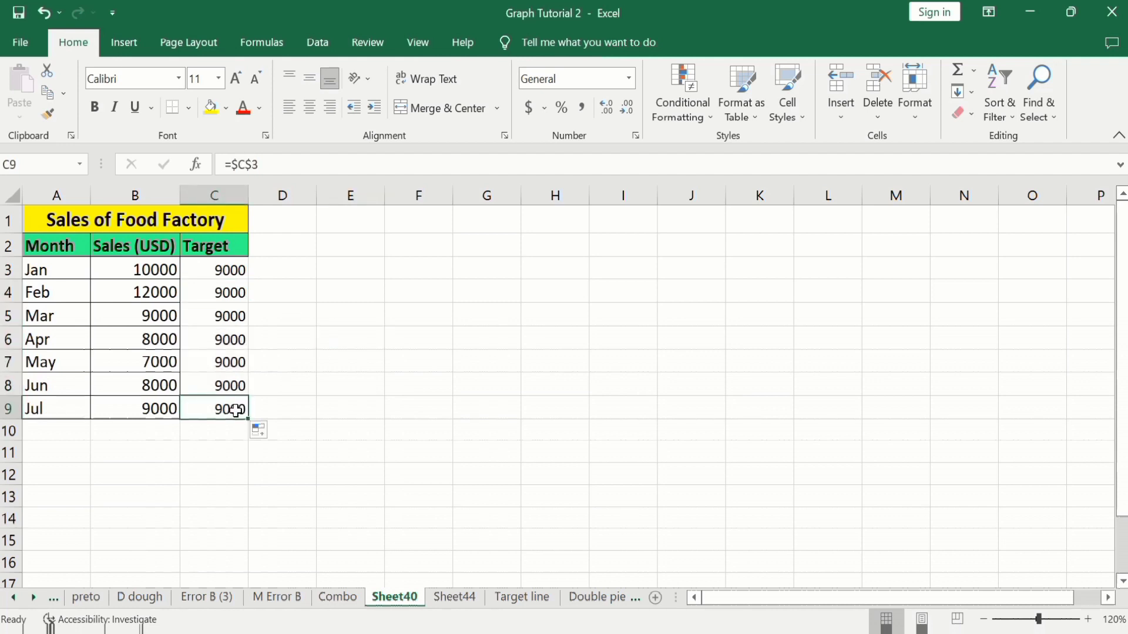
pyautogui.moveTo(236, 410)
pyautogui.mouseDown()
pyautogui.moveTo(57, 280)
pyautogui.moveTo(58, 268)
pyautogui.mouseUp()
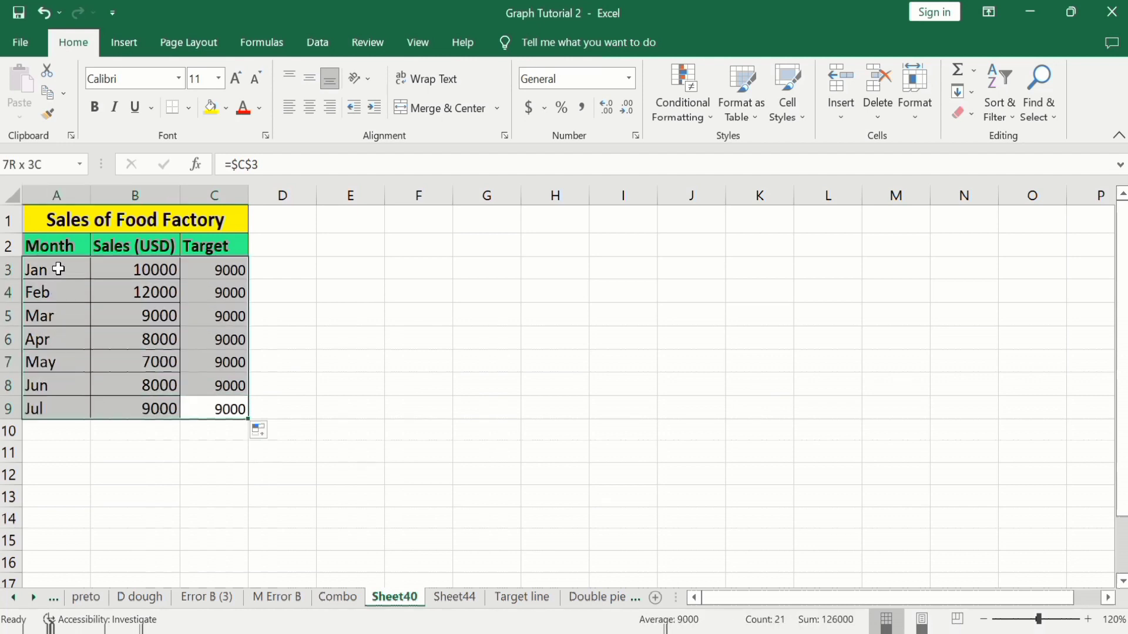
pyautogui.click(123, 47)
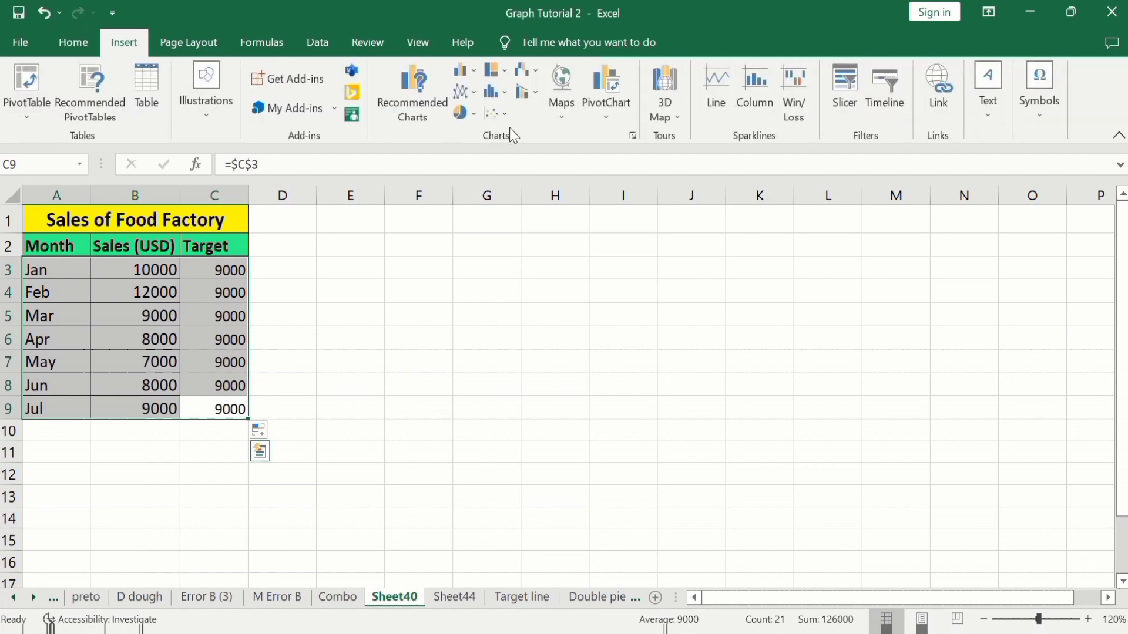
pyautogui.click(538, 100)
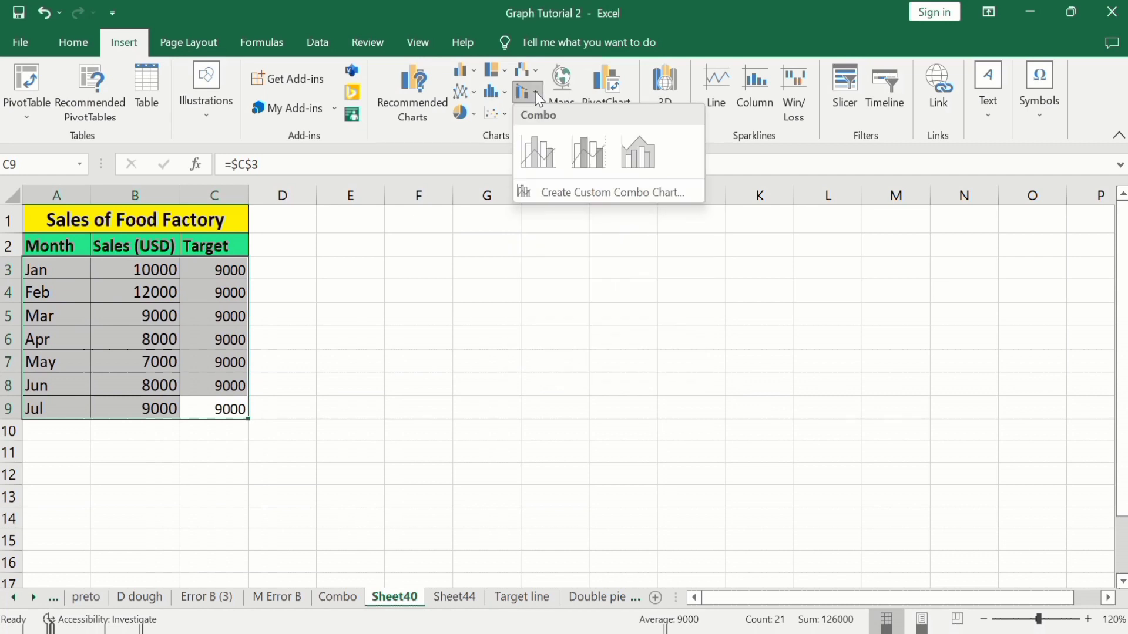
pyautogui.click(543, 150)
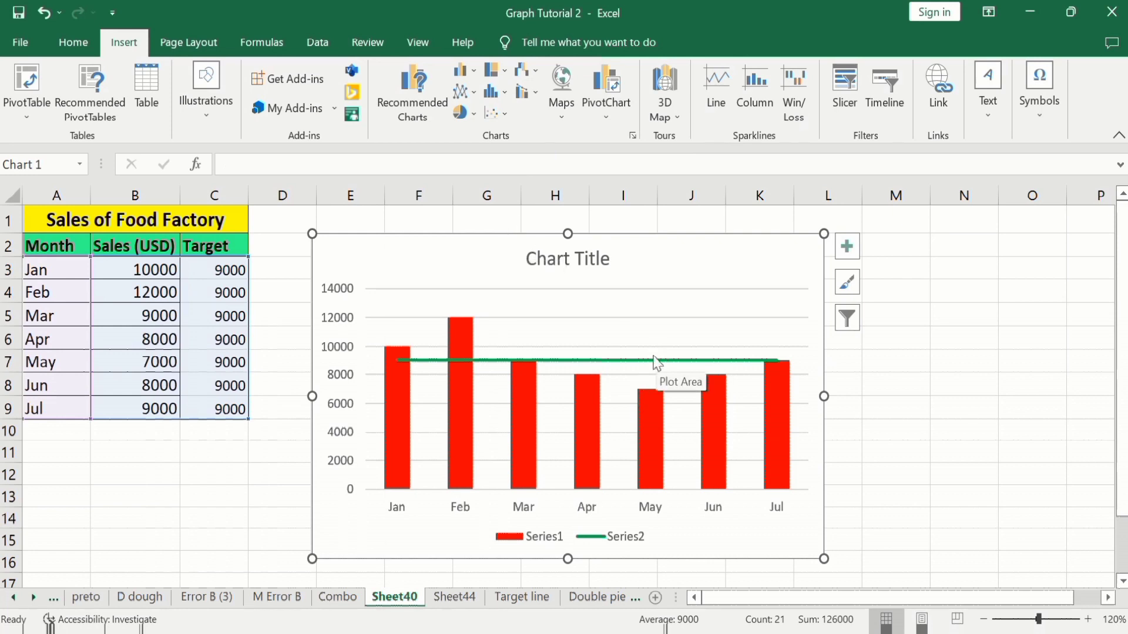
# Step: Delete the chart's legend
pyautogui.click(546, 542)
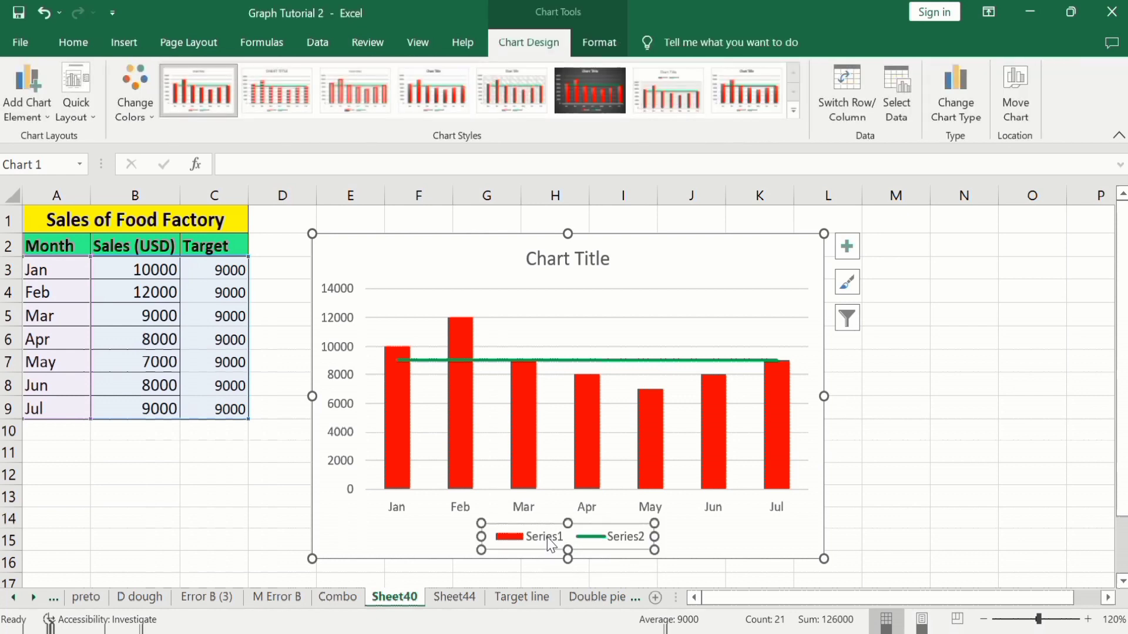
pyautogui.press('Delete')
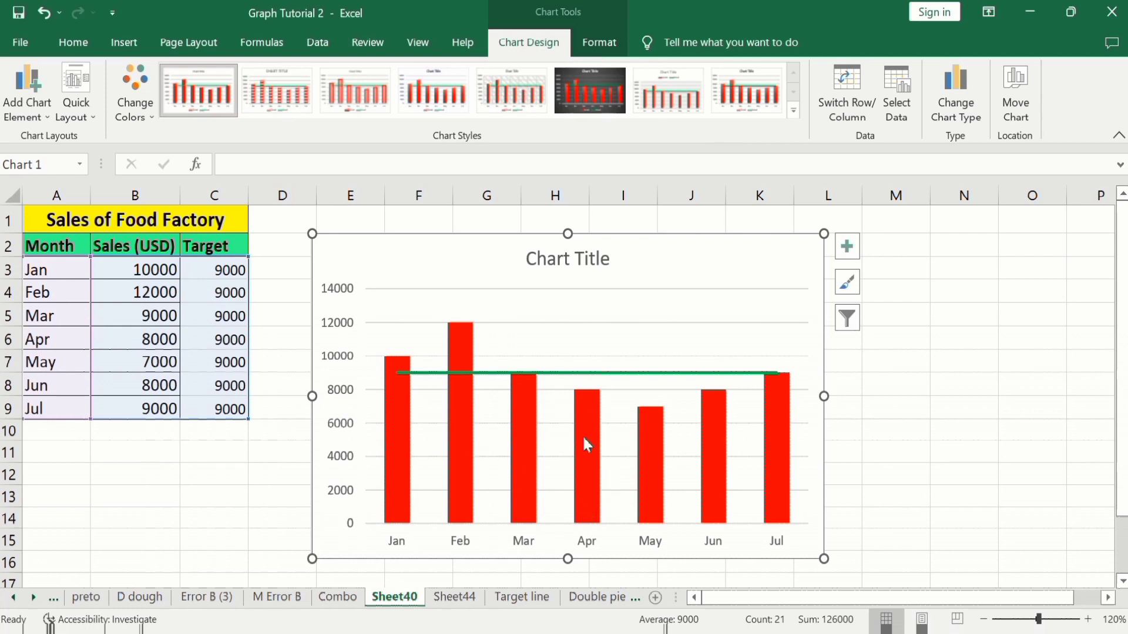
pyautogui.moveTo(587, 445)
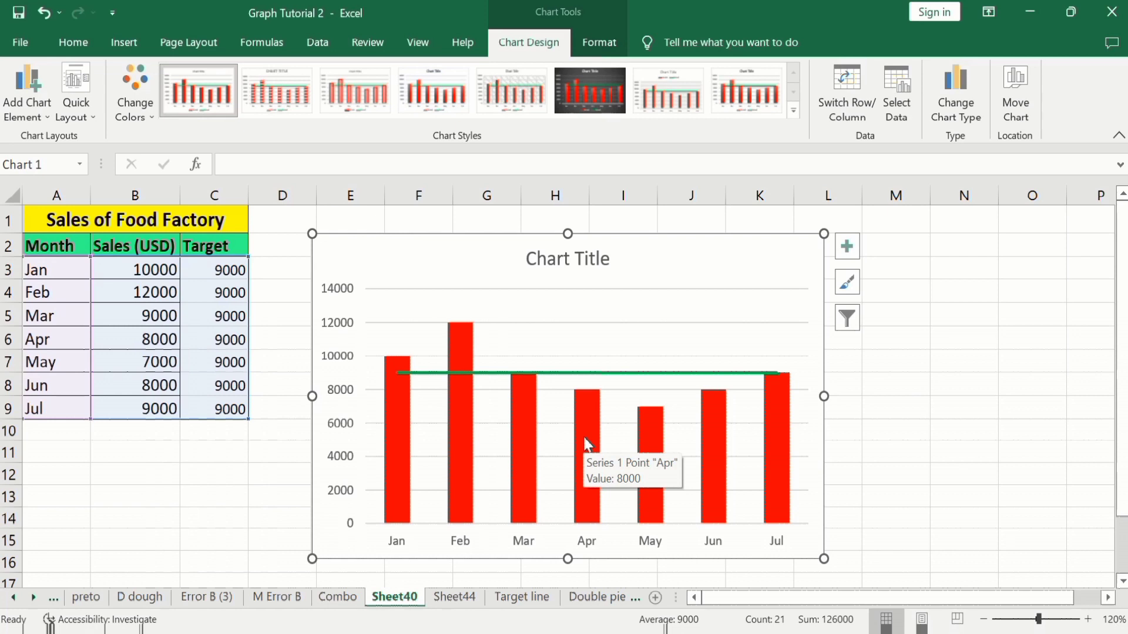
# Step: Format the target line series as a solid black line 2.75 pt wide
pyautogui.click(598, 373)
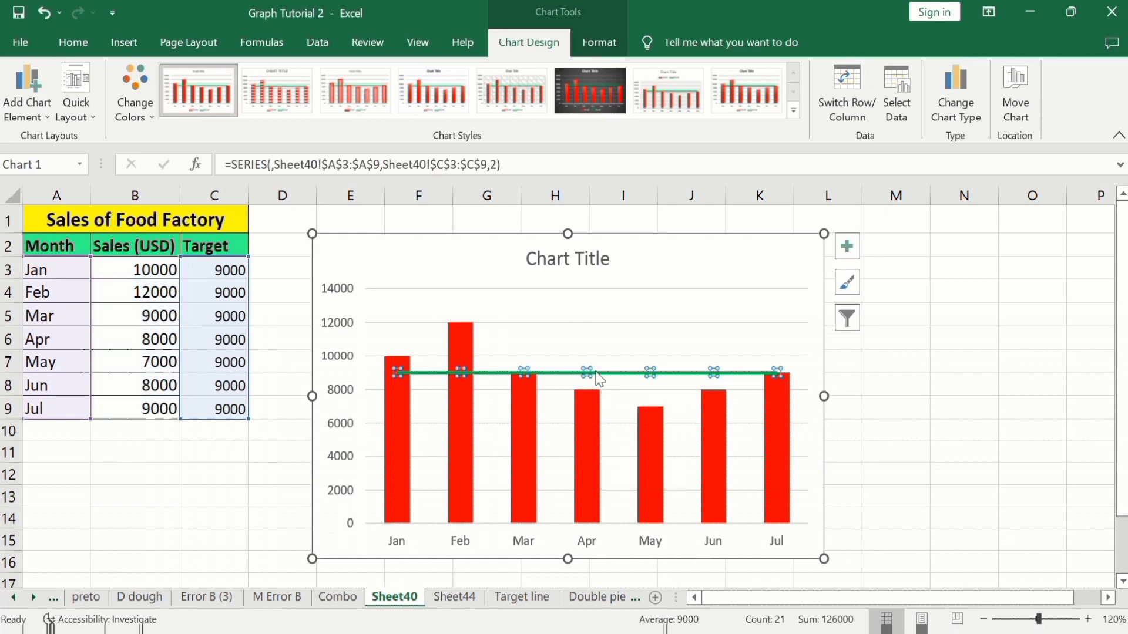
pyautogui.rightClick(599, 379)
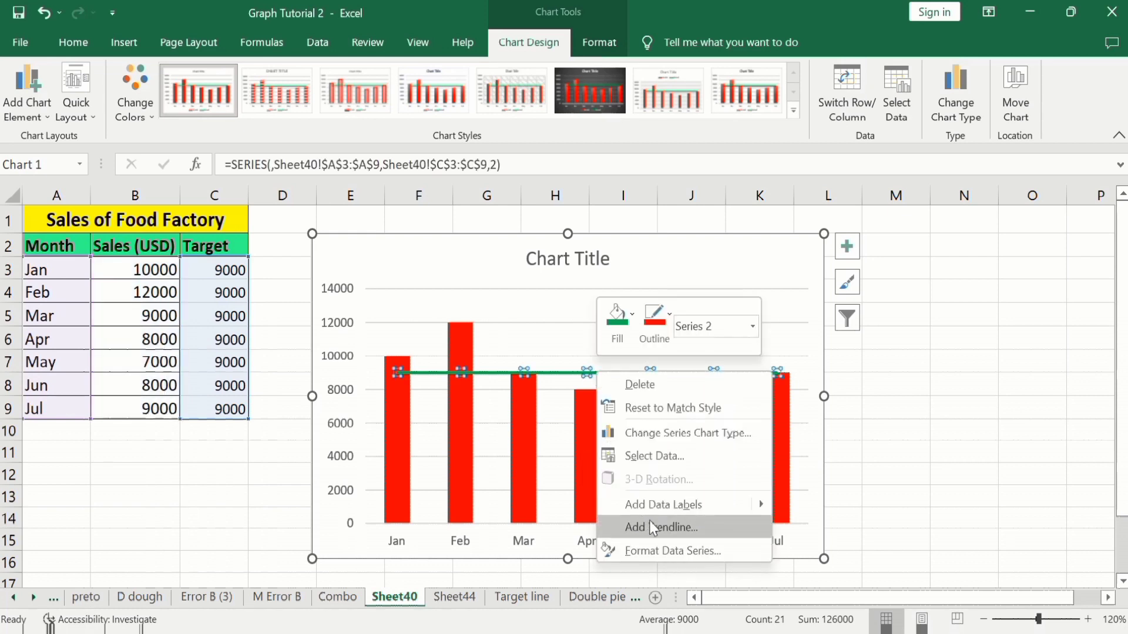
pyautogui.click(662, 550)
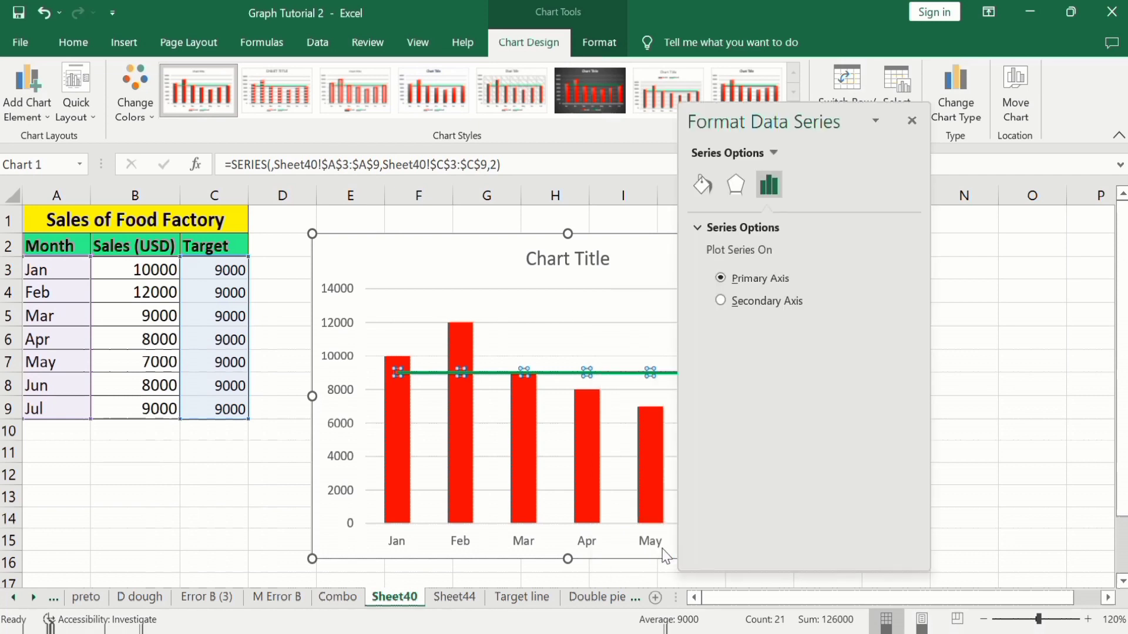
pyautogui.click(704, 187)
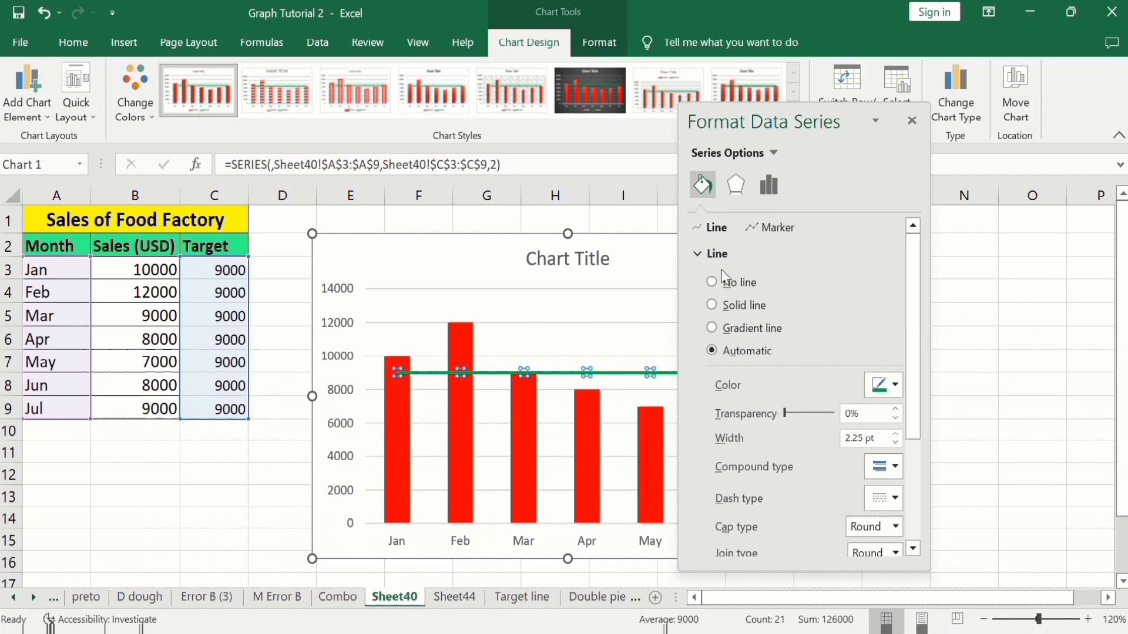
pyautogui.click(712, 305)
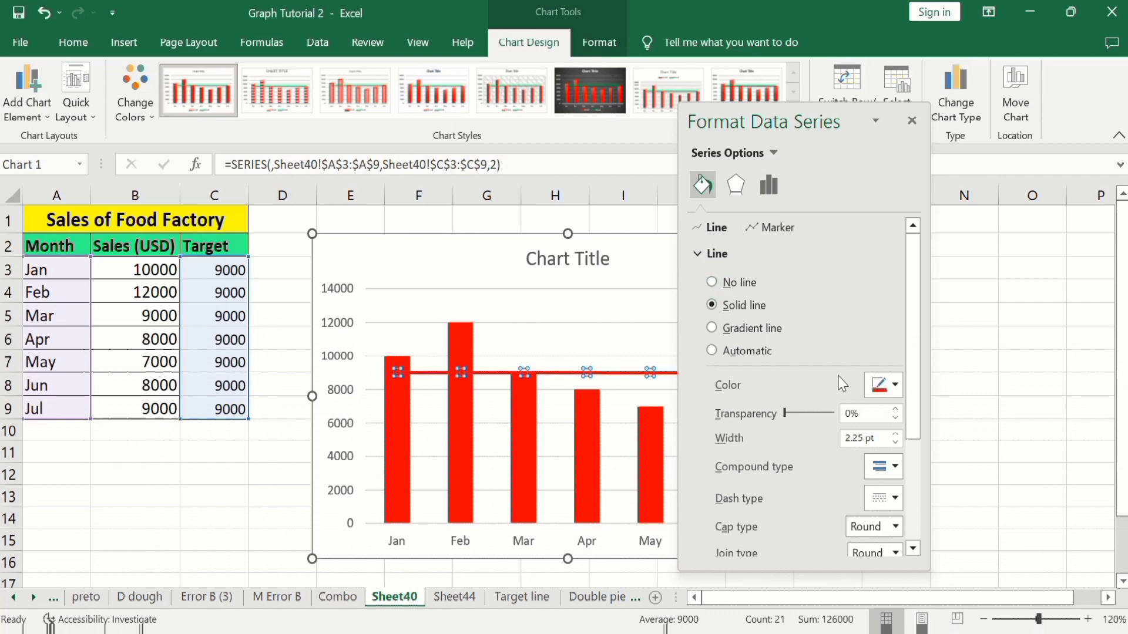
pyautogui.click(893, 388)
pyautogui.click(888, 430)
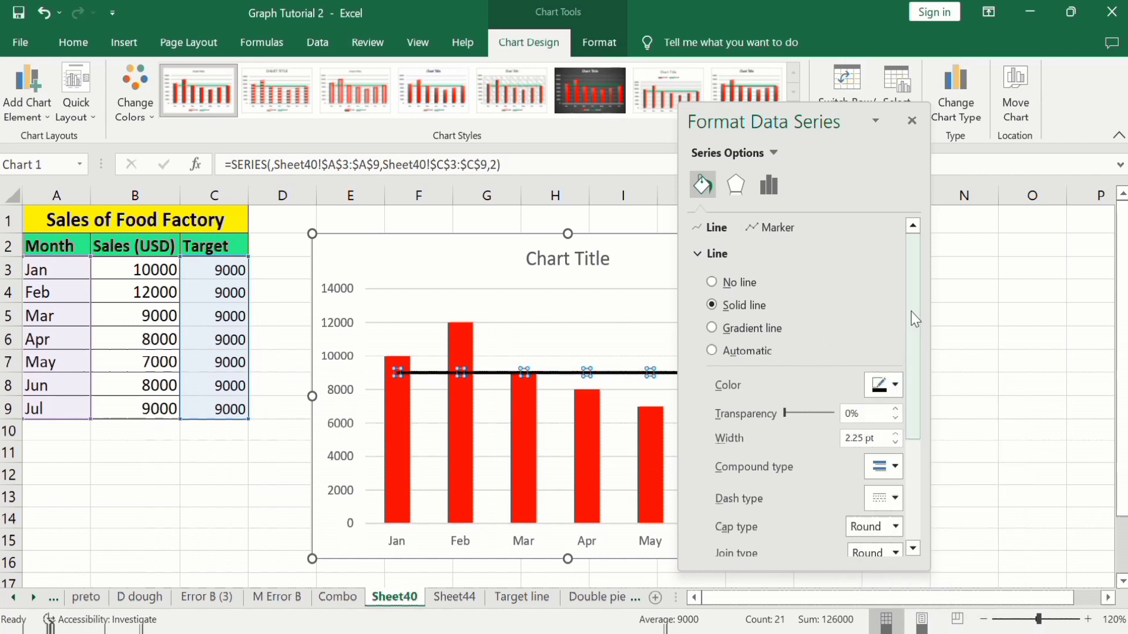
pyautogui.click(895, 435)
pyautogui.click(895, 435)
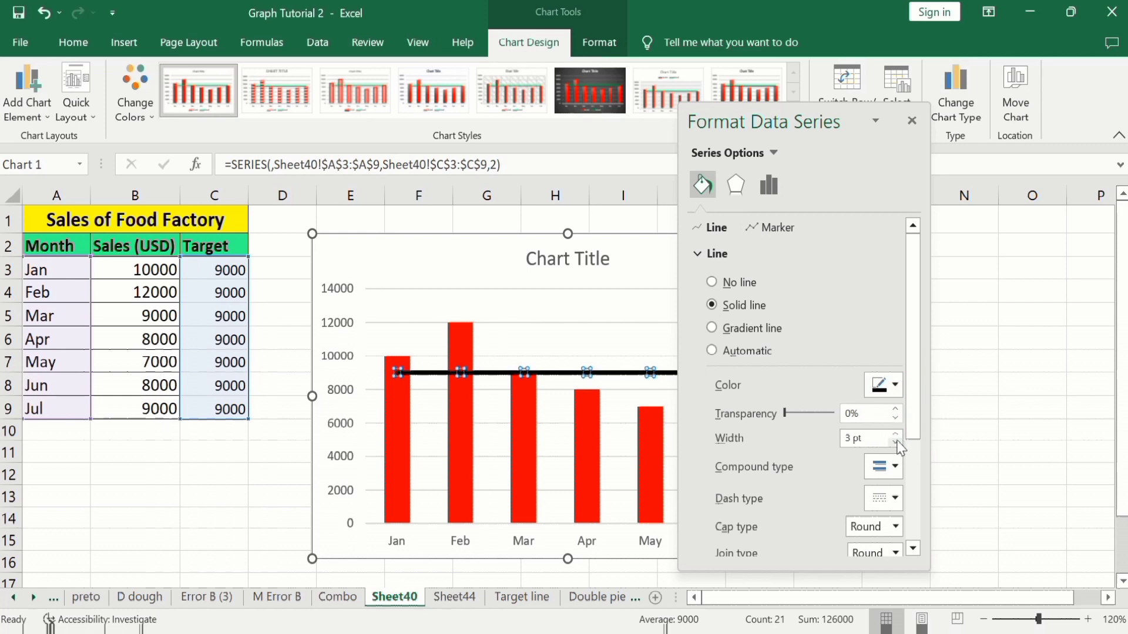
pyautogui.click(896, 442)
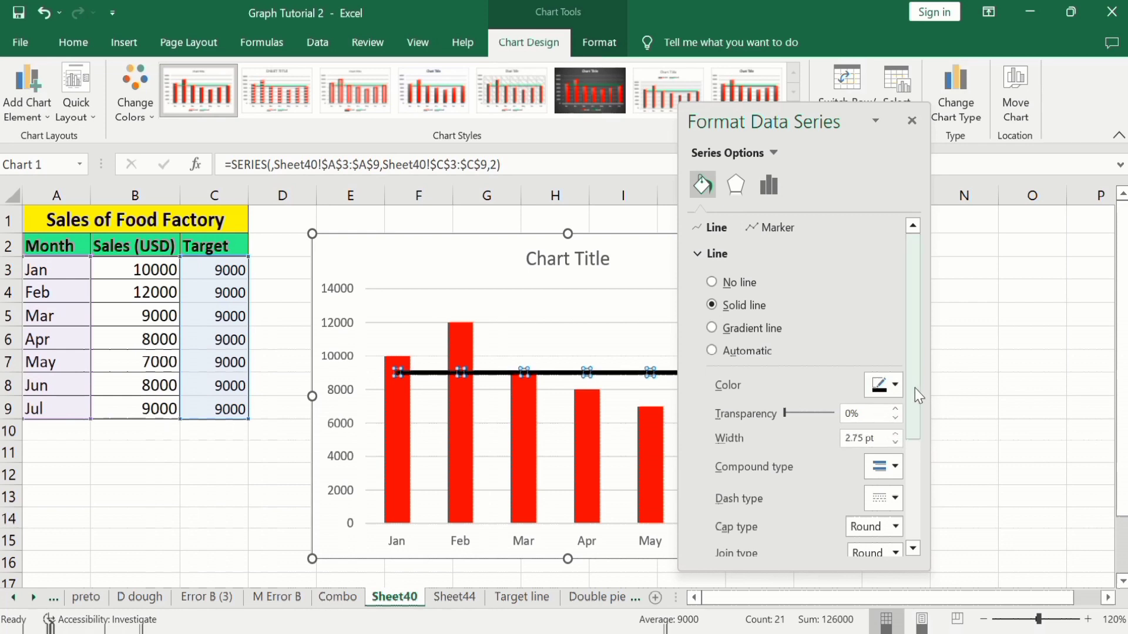
pyautogui.moveTo(915, 388)
pyautogui.mouseDown()
pyautogui.moveTo(932, 491)
pyautogui.moveTo(919, 363)
pyautogui.mouseUp()
pyautogui.click(912, 121)
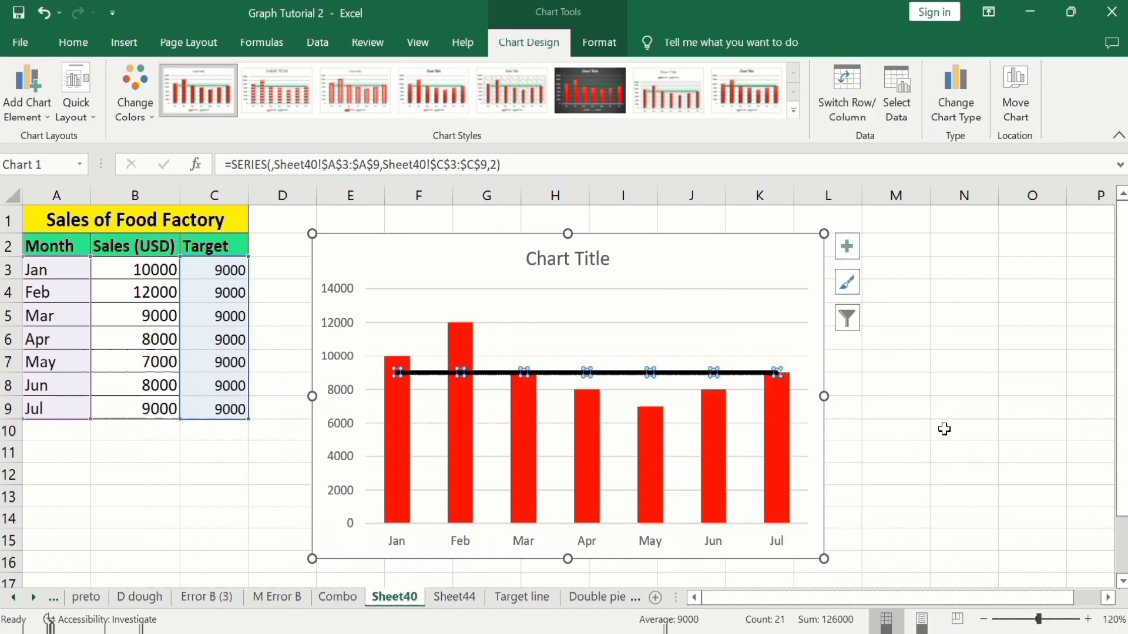